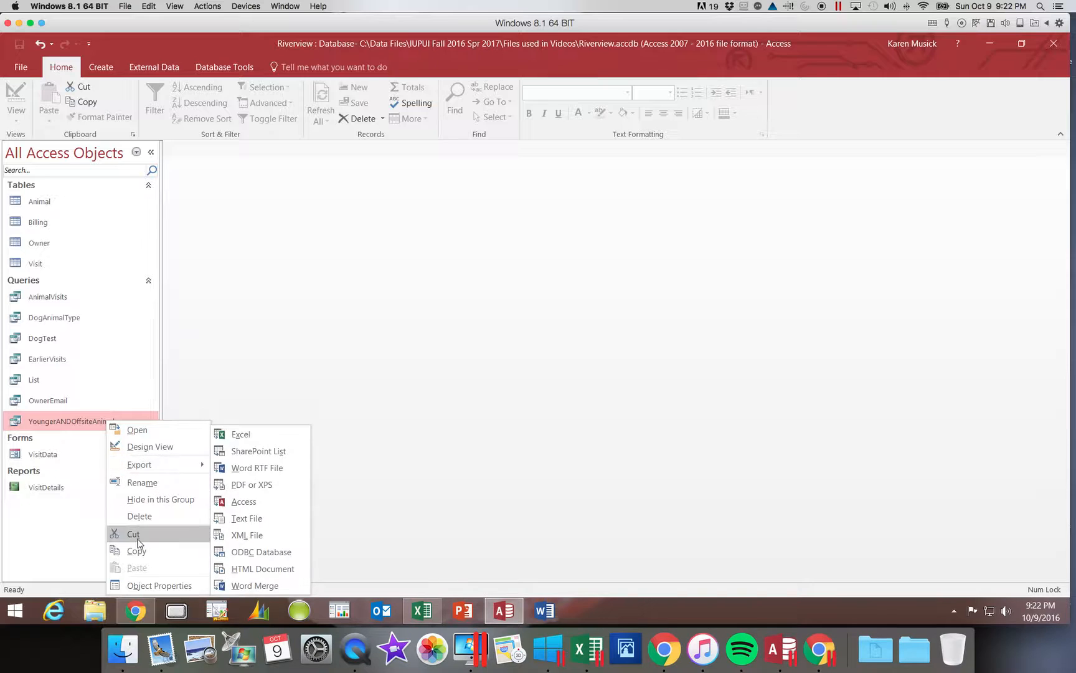
Duplicate the YoungerANDOffsiteAnimals query and name the copy YoungerOROffsiteAnimals.
click(137, 551)
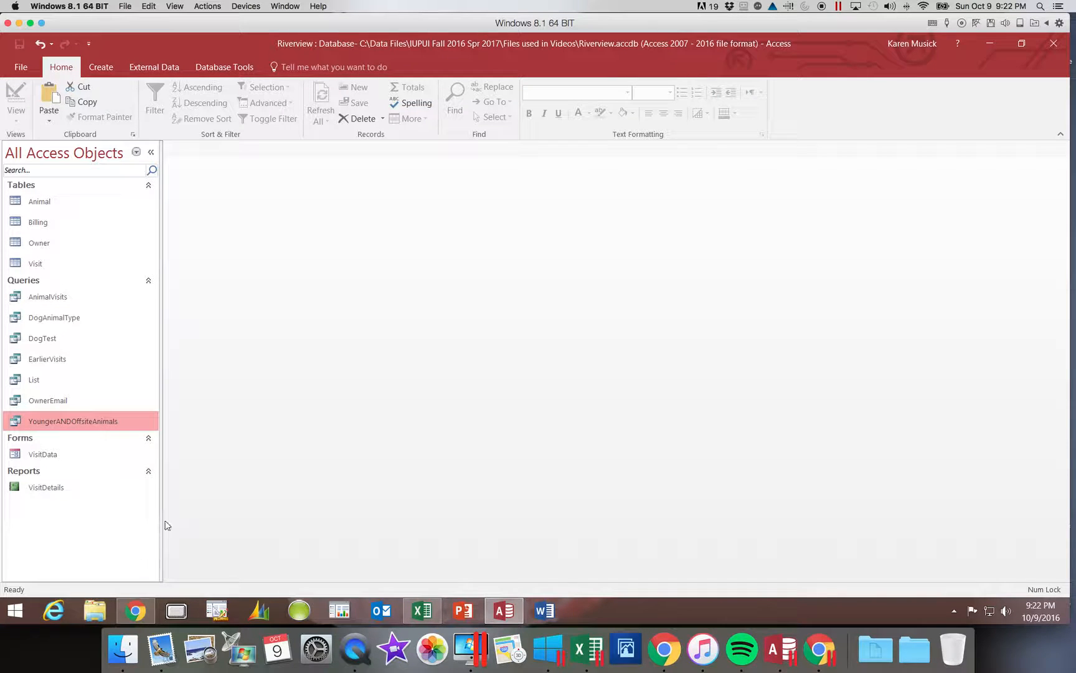
right_click(87, 536)
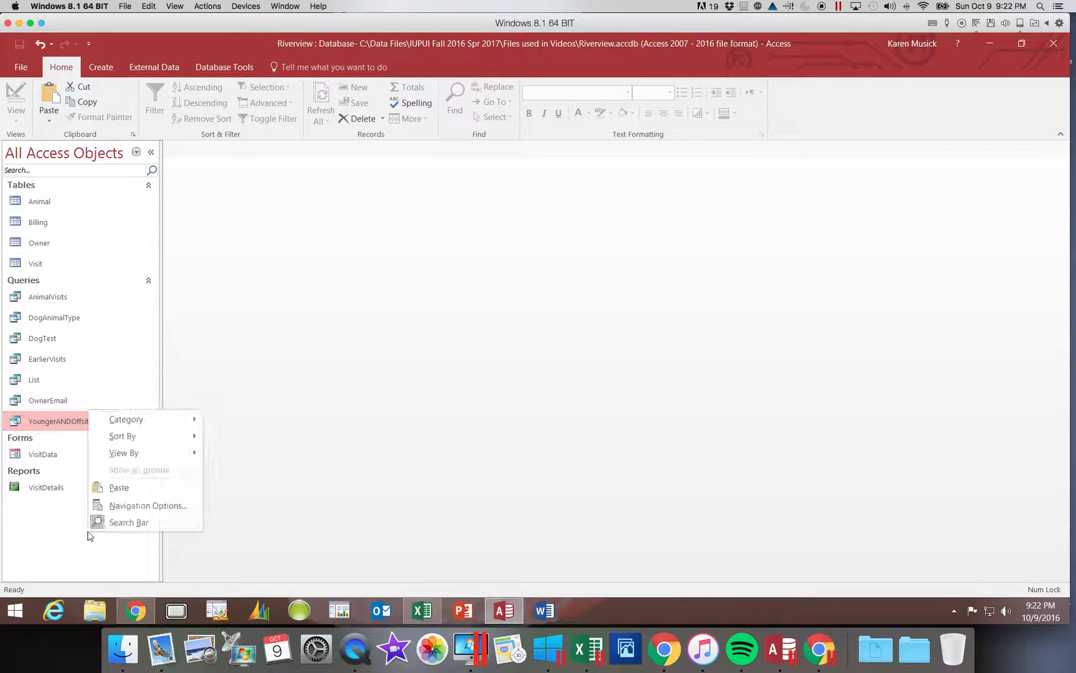
click(117, 488)
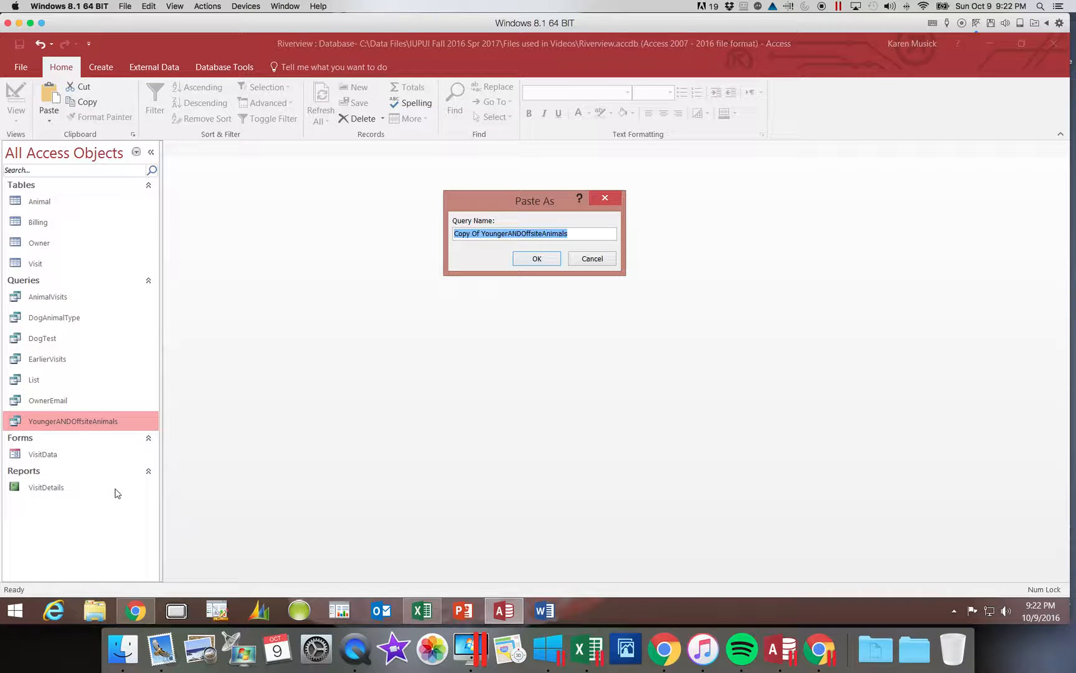
click(482, 235)
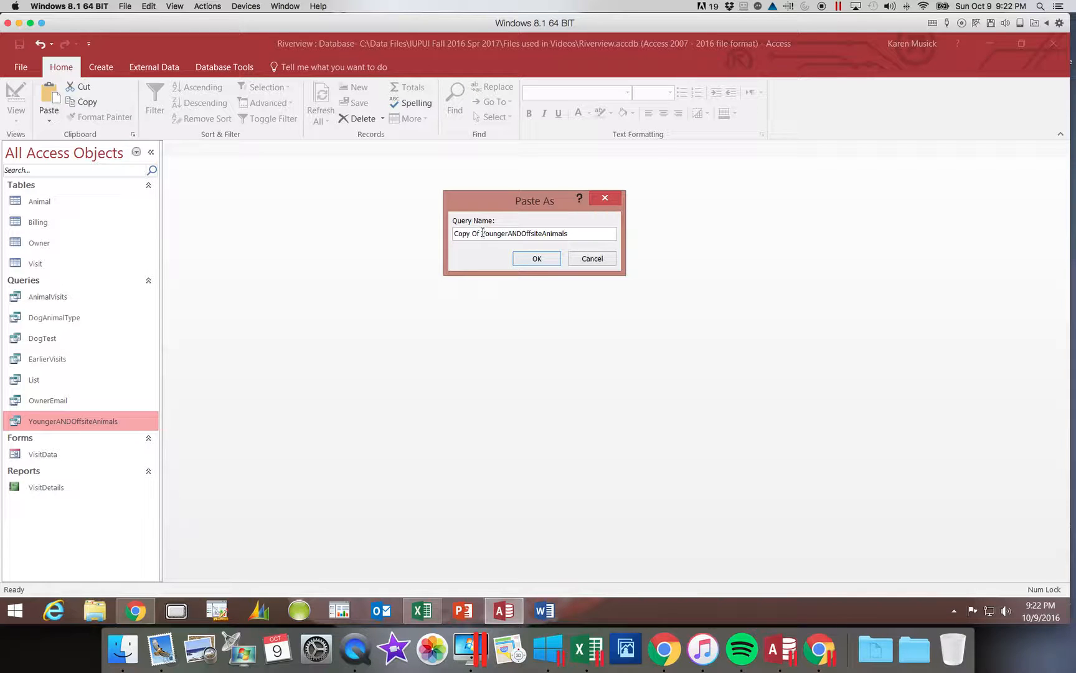
drag(482, 234, 445, 238)
key(Delete)
drag(493, 233, 481, 234)
click(481, 234)
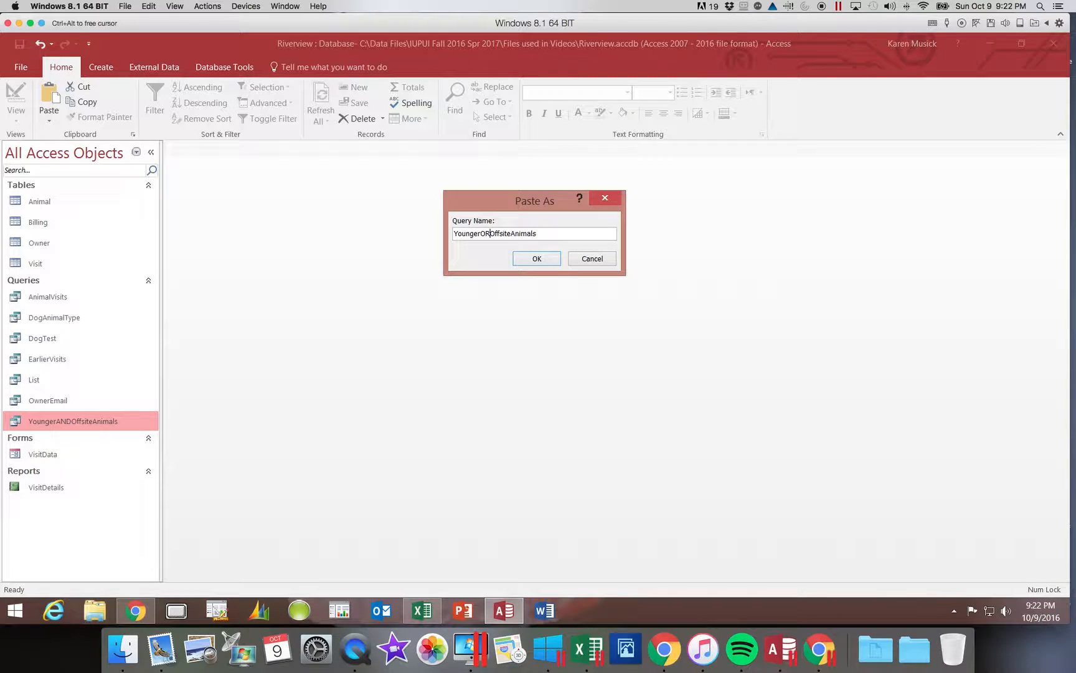
click(535, 258)
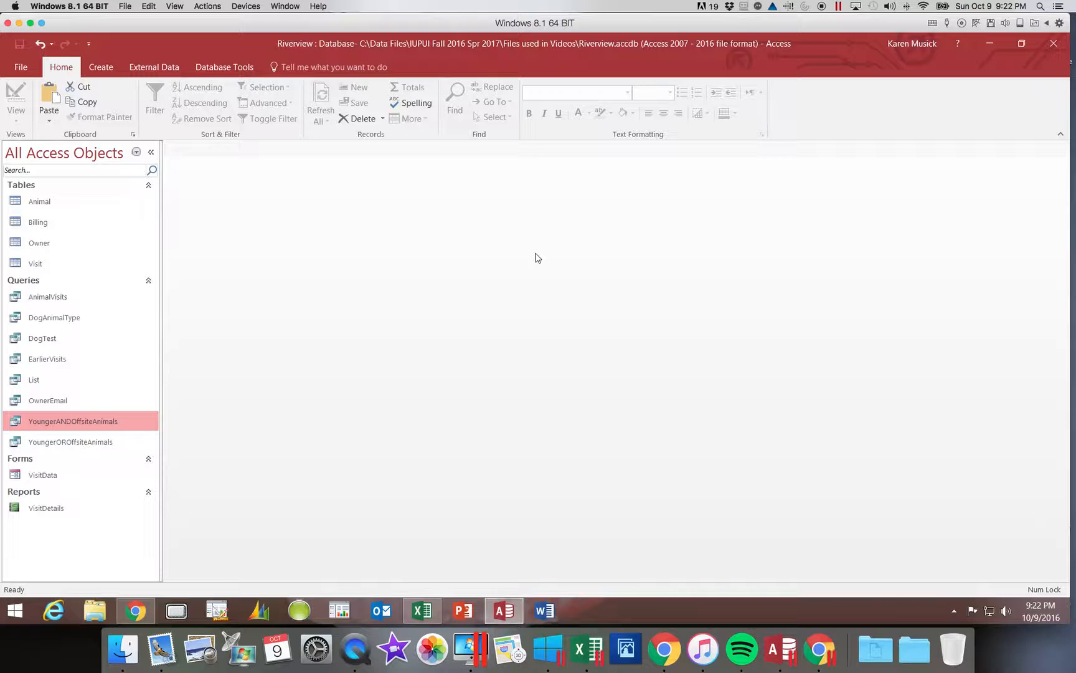
Open the YoungerOROffsiteAnimals query and switch it to Design View.
click(114, 442)
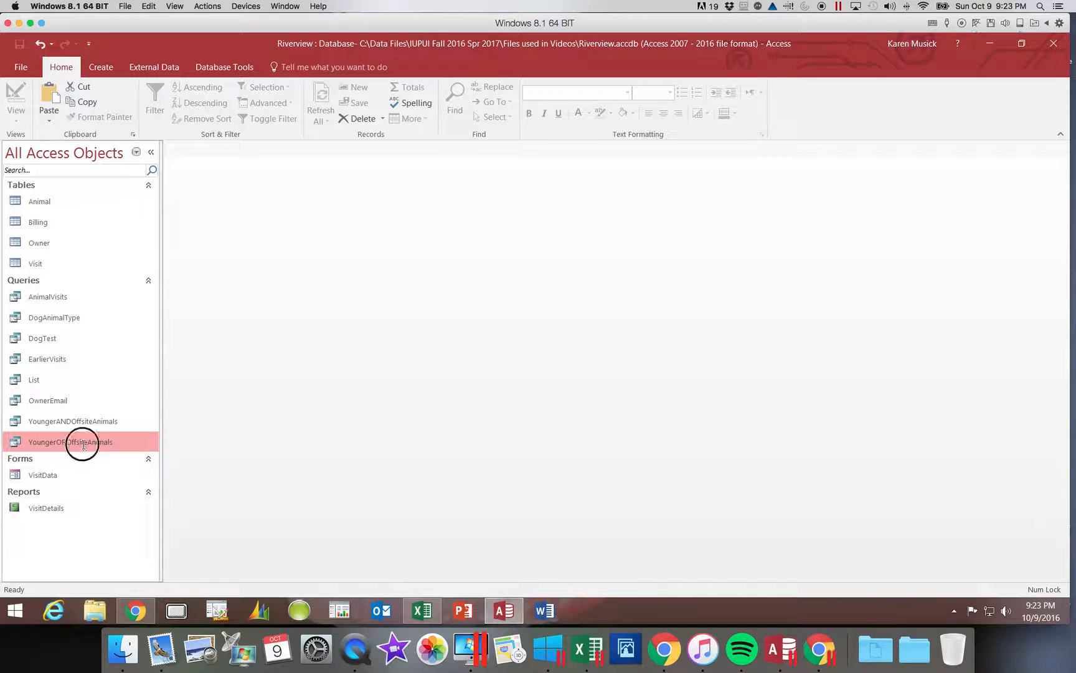
double_click(83, 445)
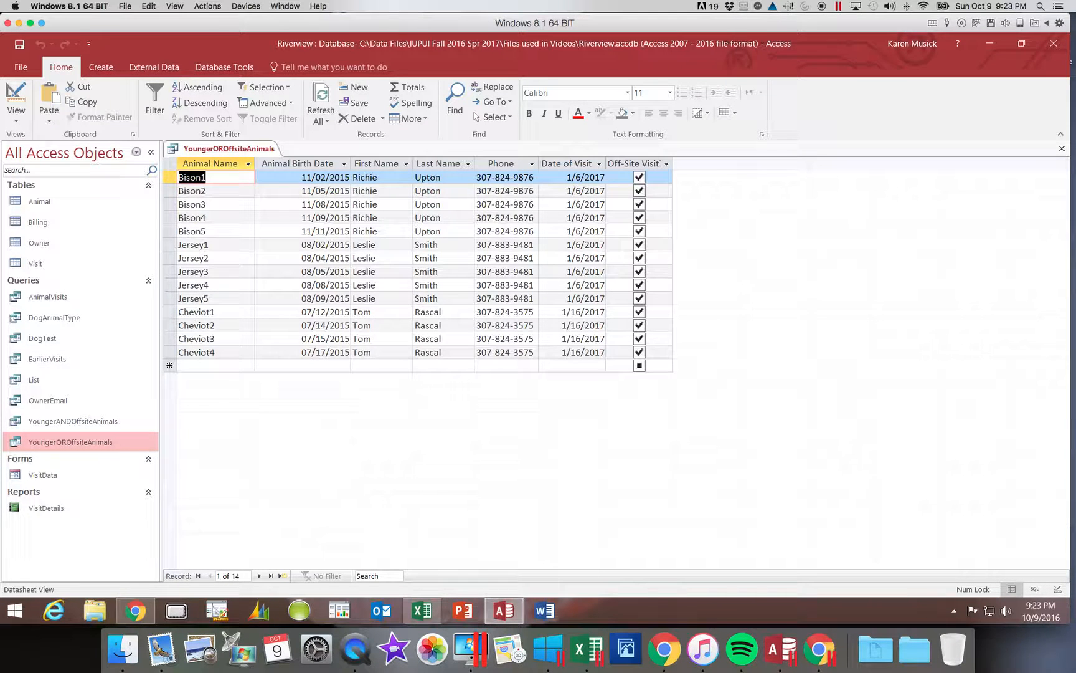
click(16, 95)
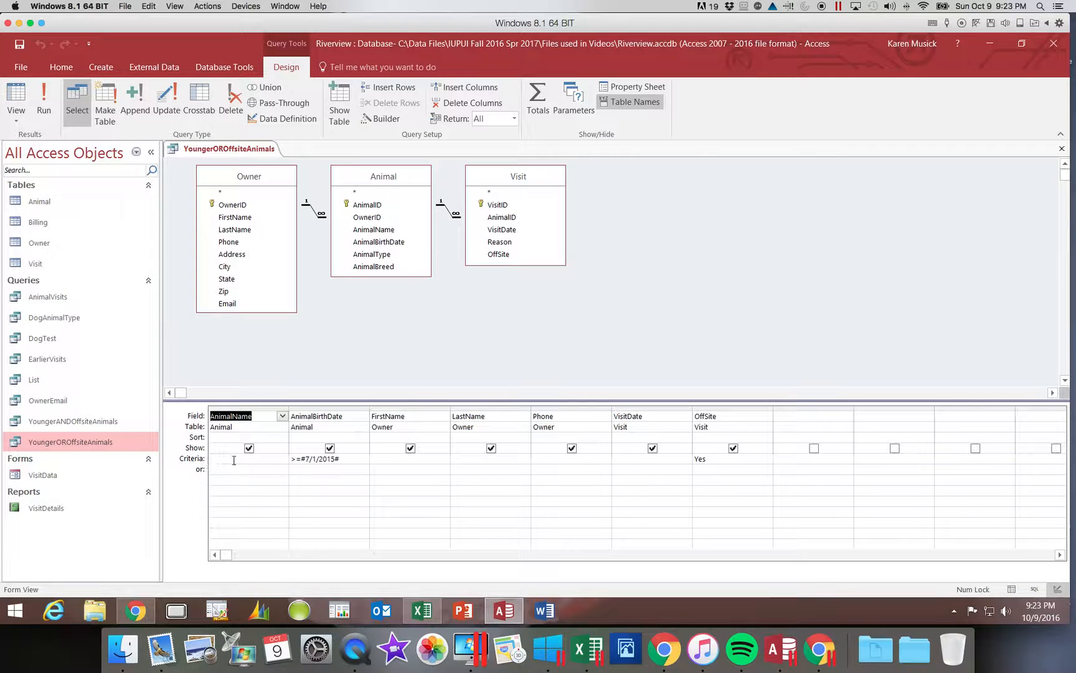
Remove the OffSite criterion from the Criteria row and enter Yes in the or row of that field, keeping the AnimalBirthDate criterion.
click(297, 460)
text(=)
drag(708, 459, 681, 459)
key(Delete)
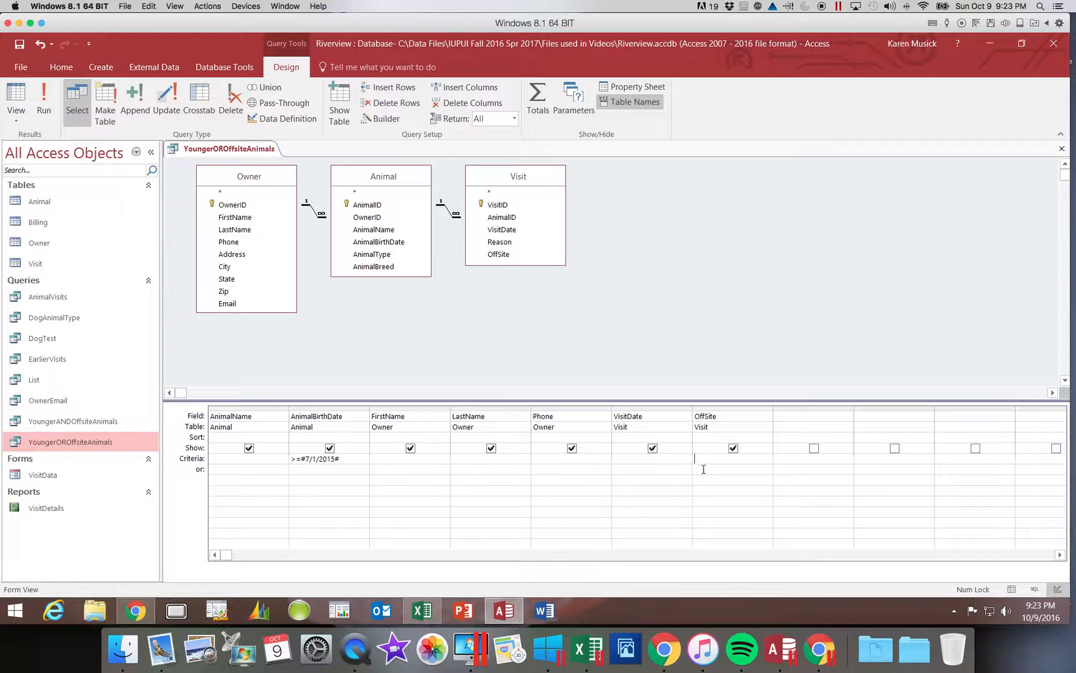
click(702, 468)
text(Yes)
key(Tab)
Sort AnimalBirthDate in descending order, then run the query and examine its records.
click(359, 439)
click(366, 441)
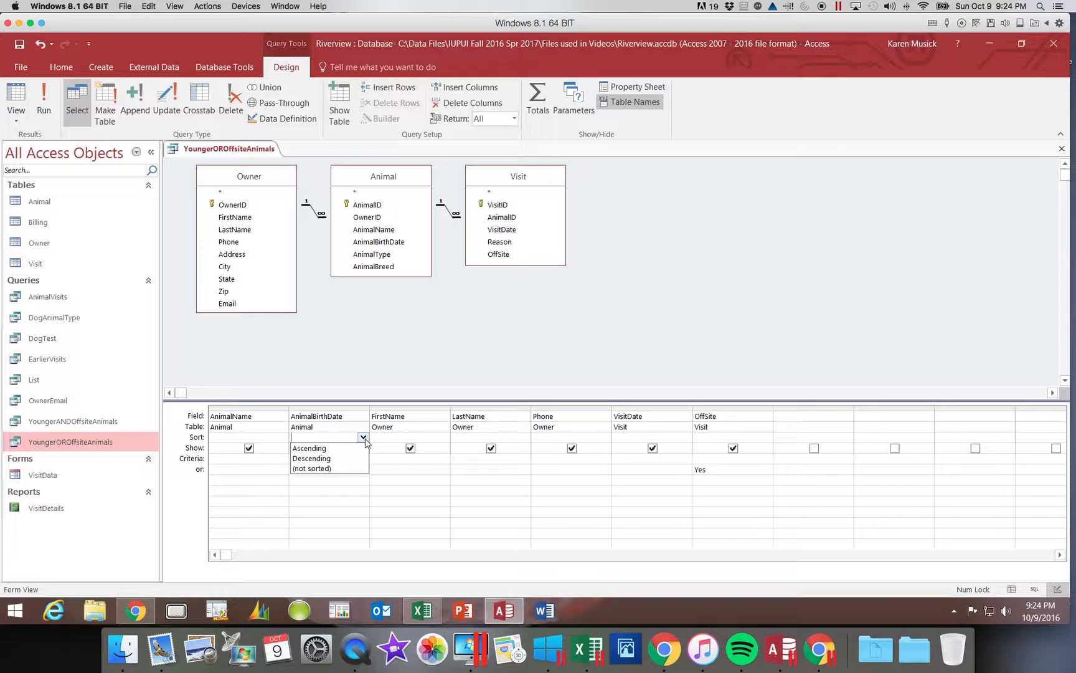
click(352, 459)
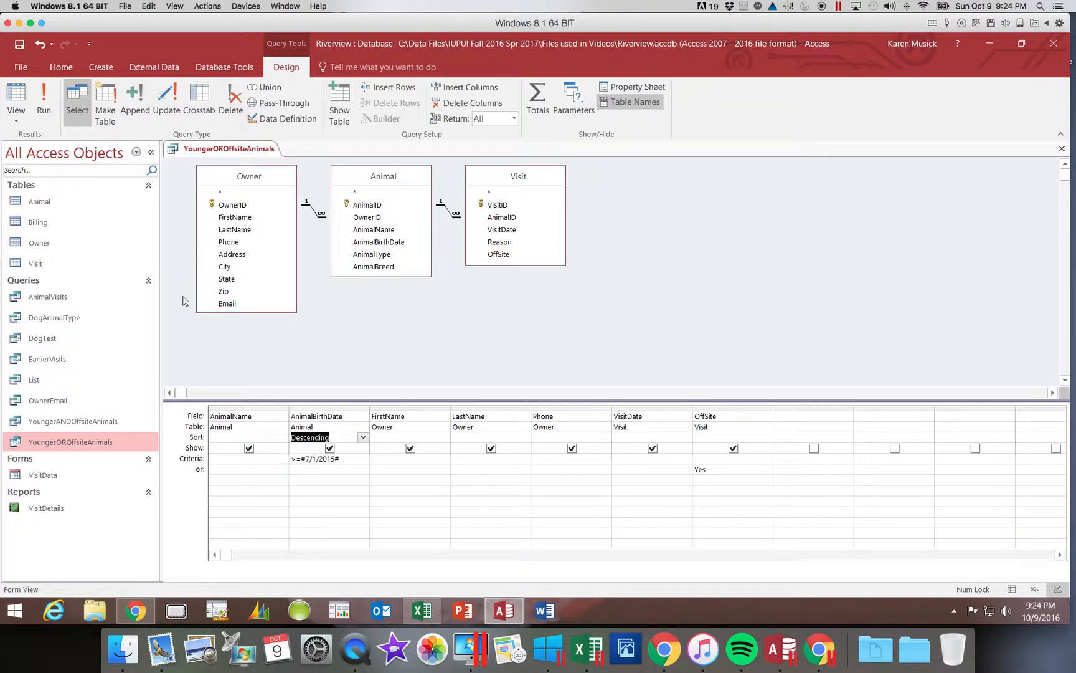
click(45, 104)
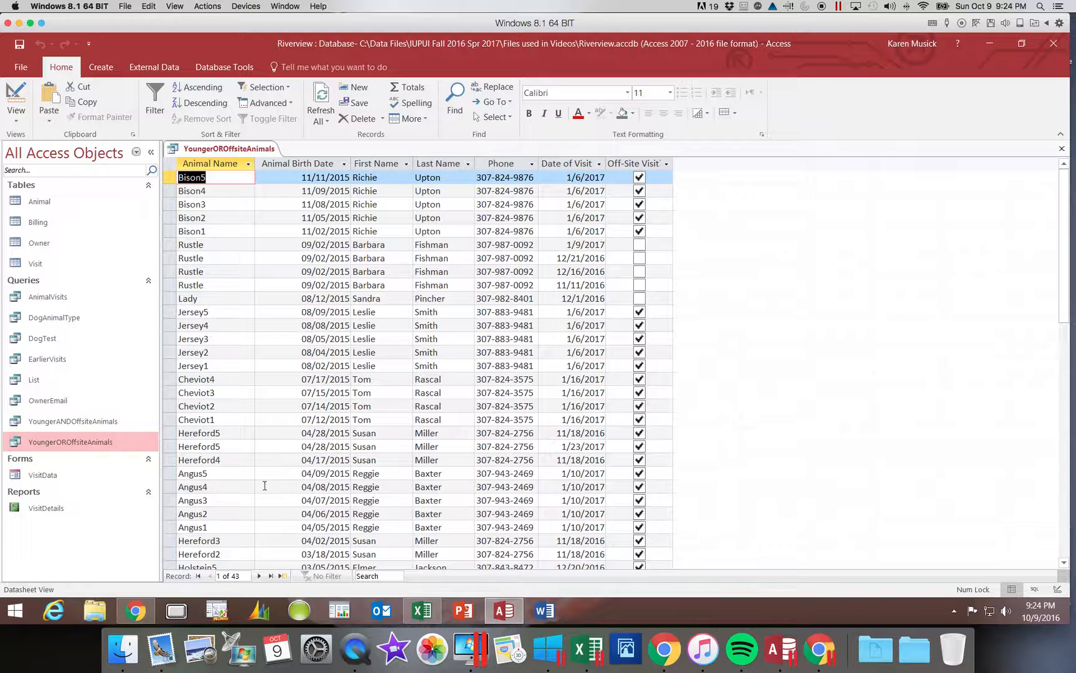
click(167, 486)
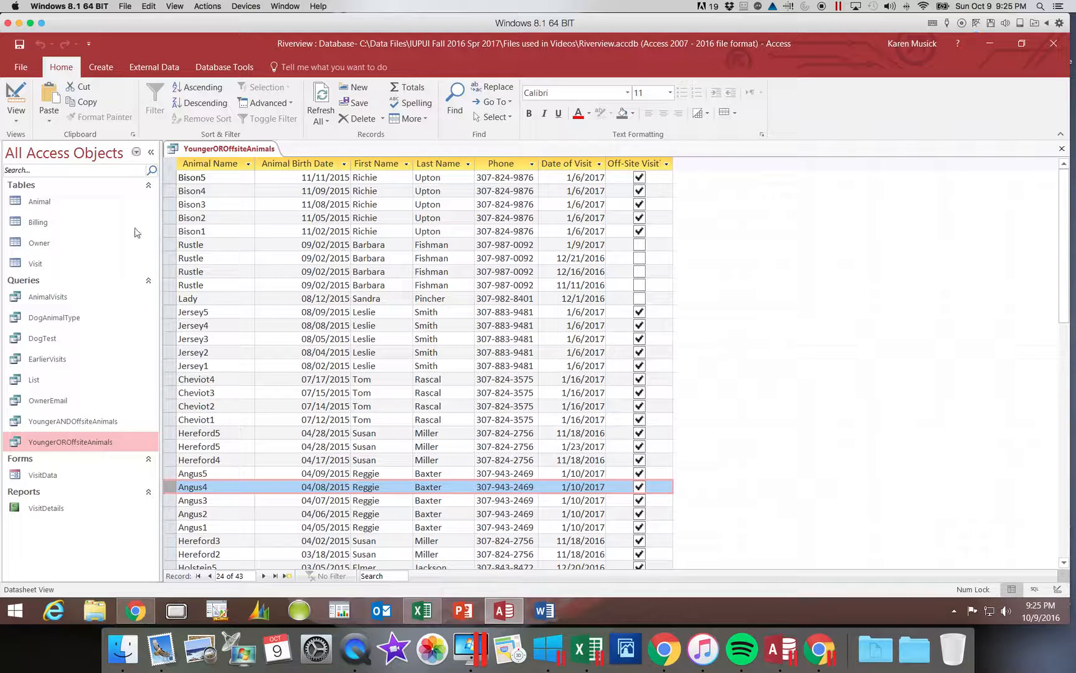
click(168, 243)
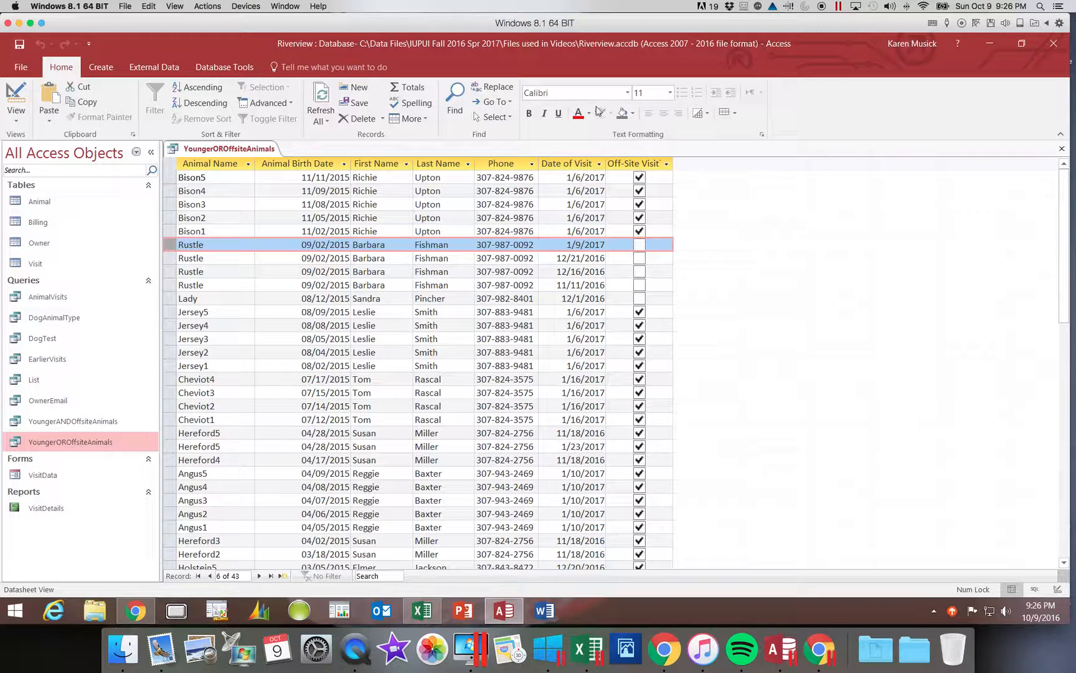
Set the datasheet font size to 14 and fit the width of all seven columns to their contents.
click(670, 93)
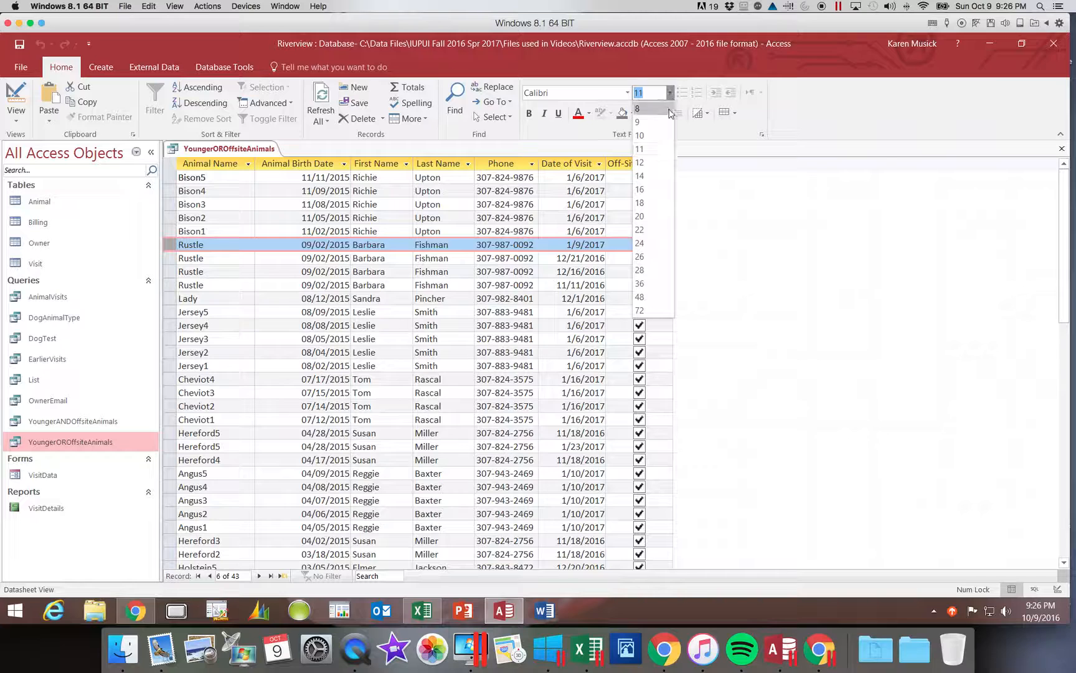
click(664, 176)
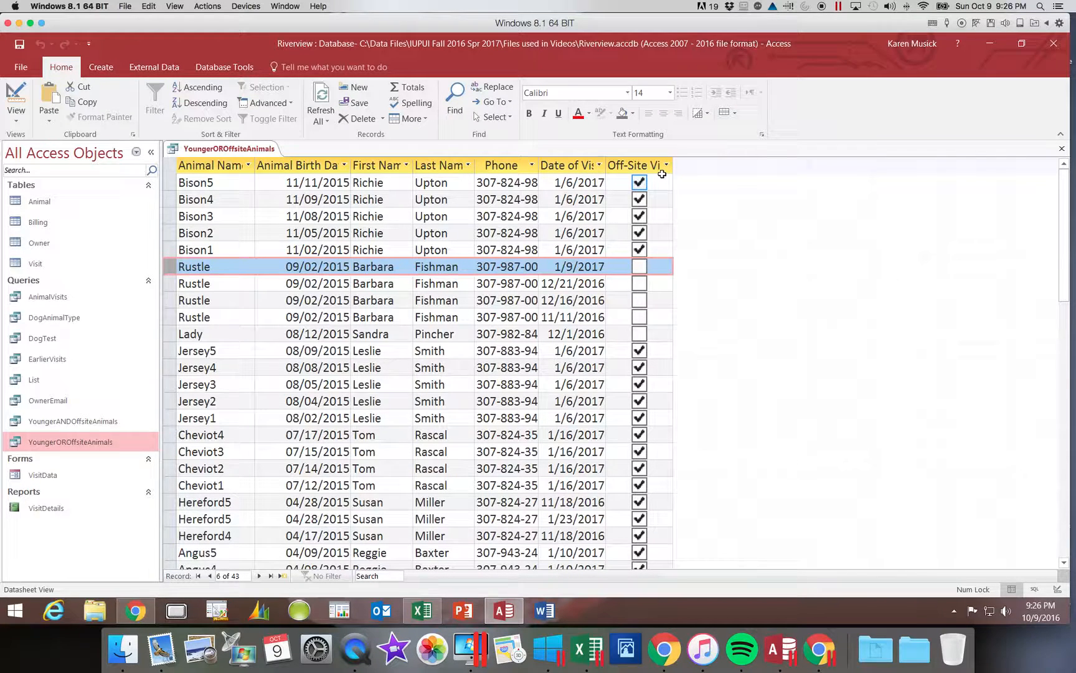
double_click(255, 166)
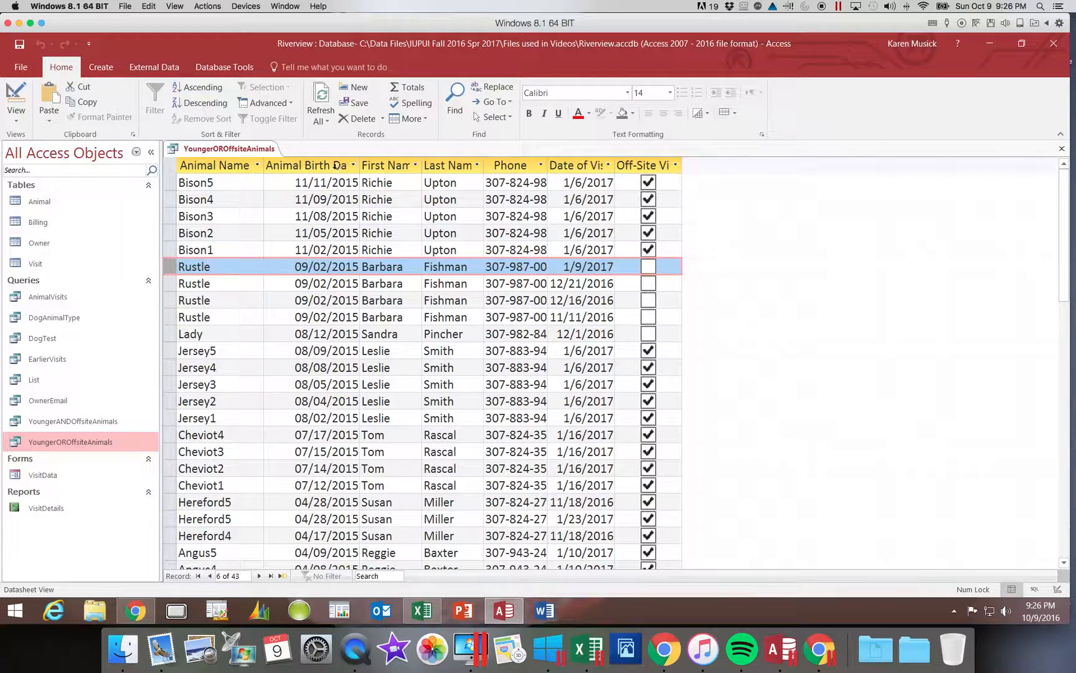
double_click(359, 165)
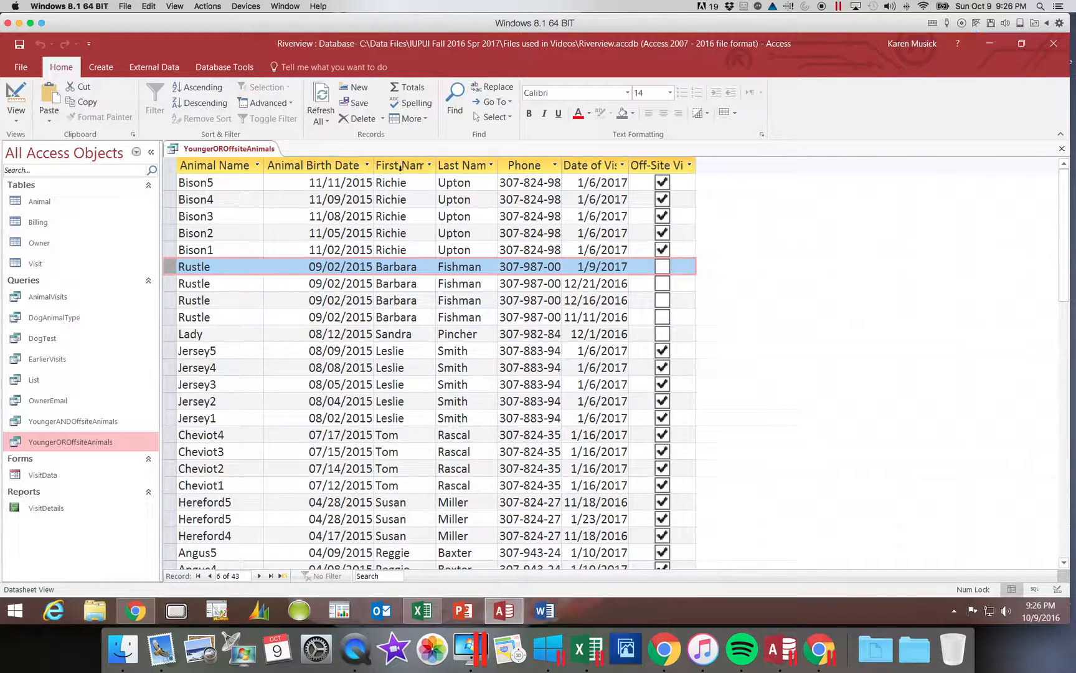
double_click(435, 165)
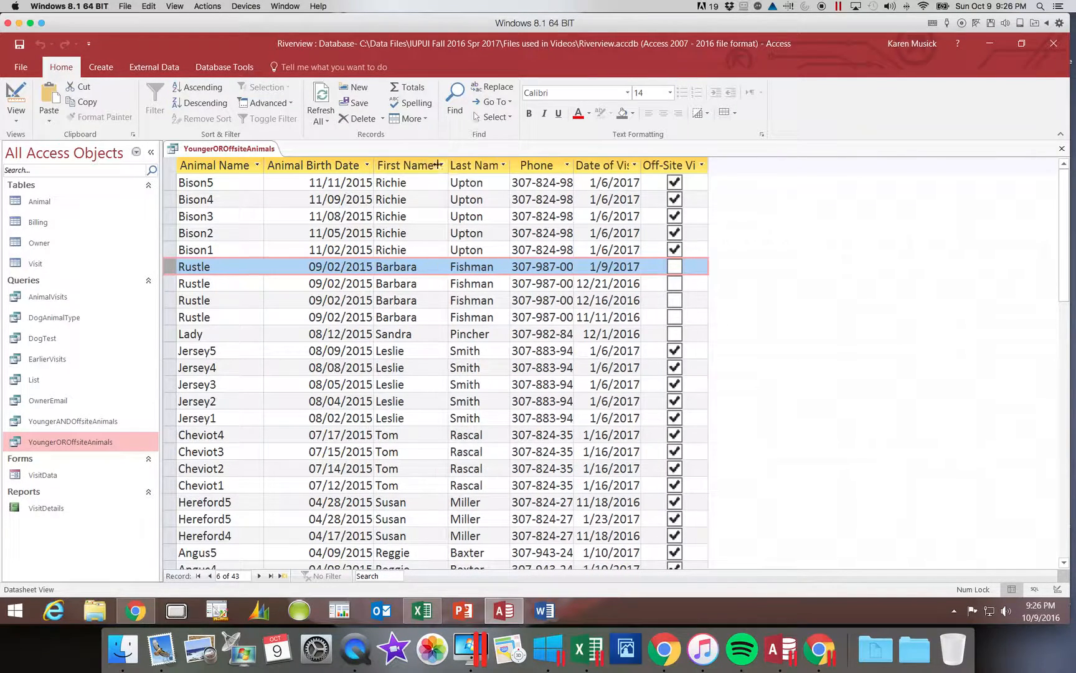
double_click(511, 165)
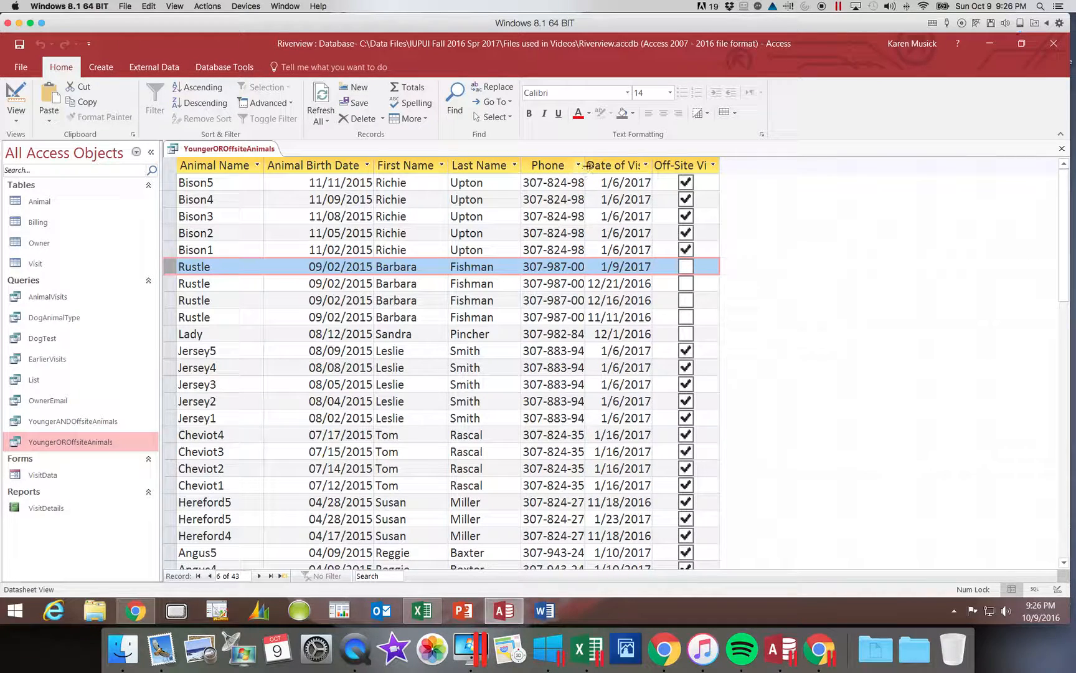
double_click(584, 165)
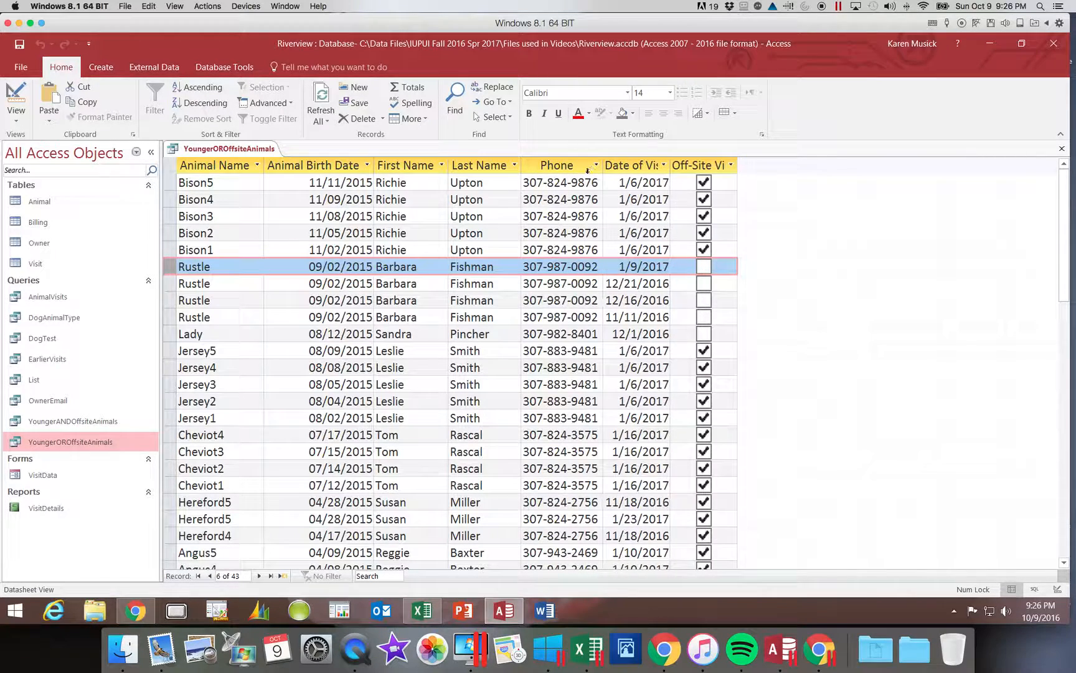
double_click(669, 163)
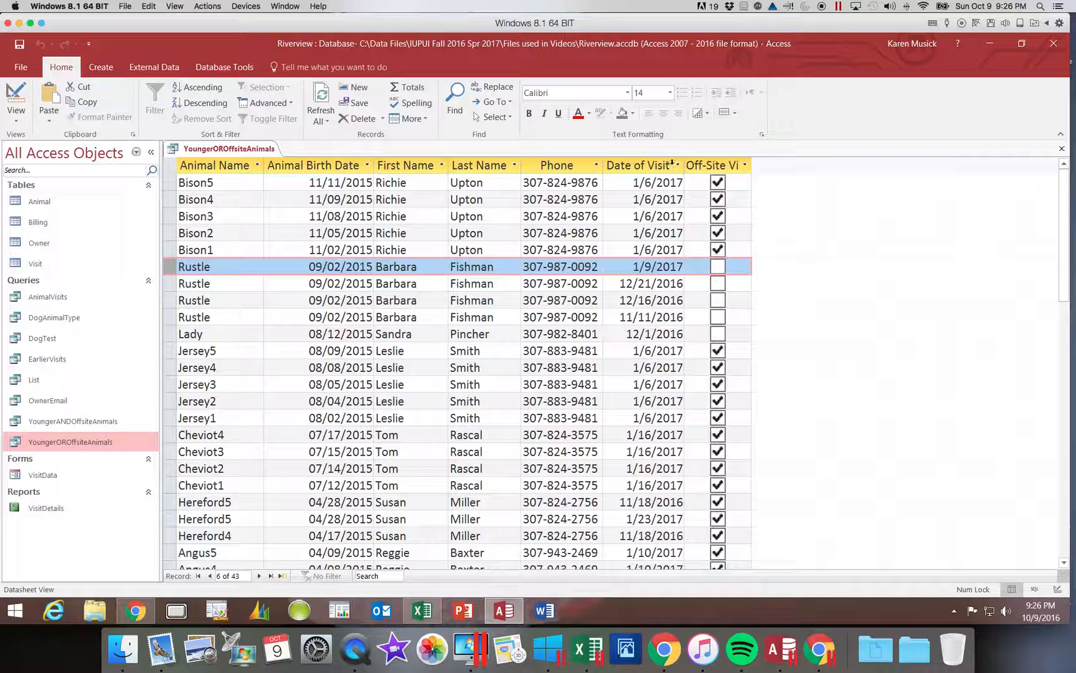
double_click(751, 163)
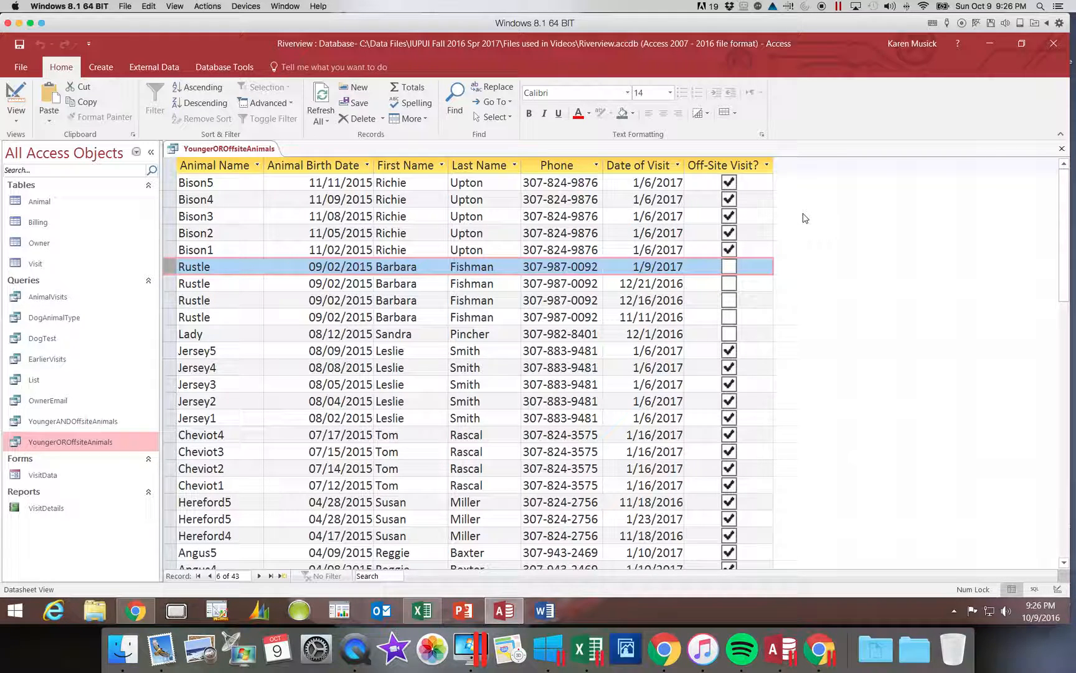
Set the datasheet's alternate row color to a light green theme color.
click(735, 114)
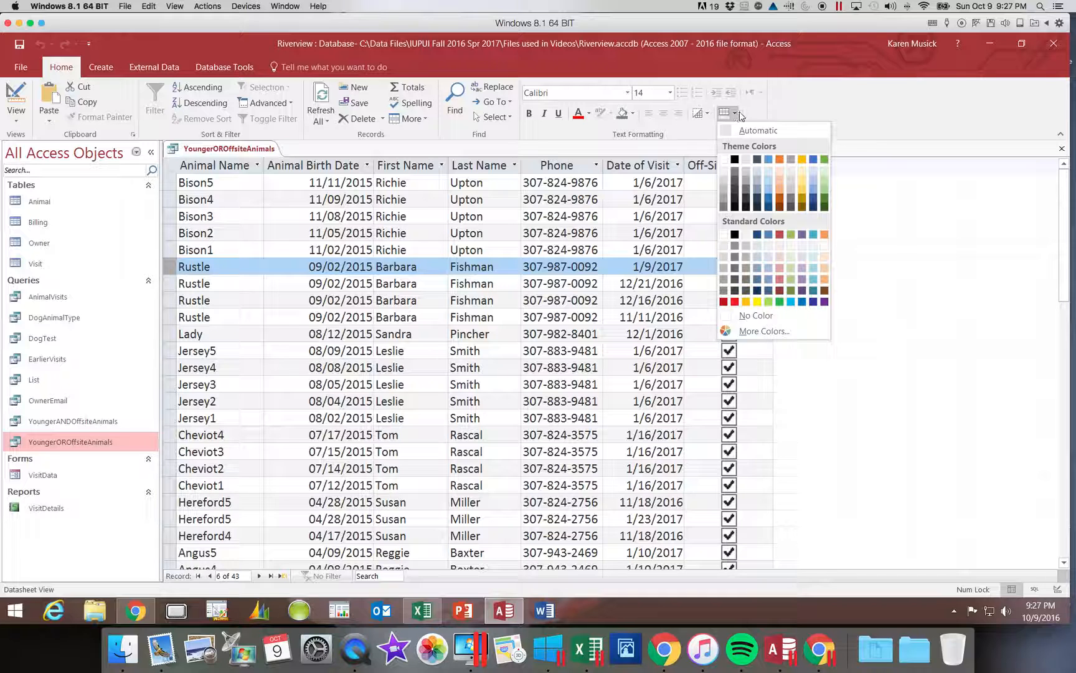
click(824, 181)
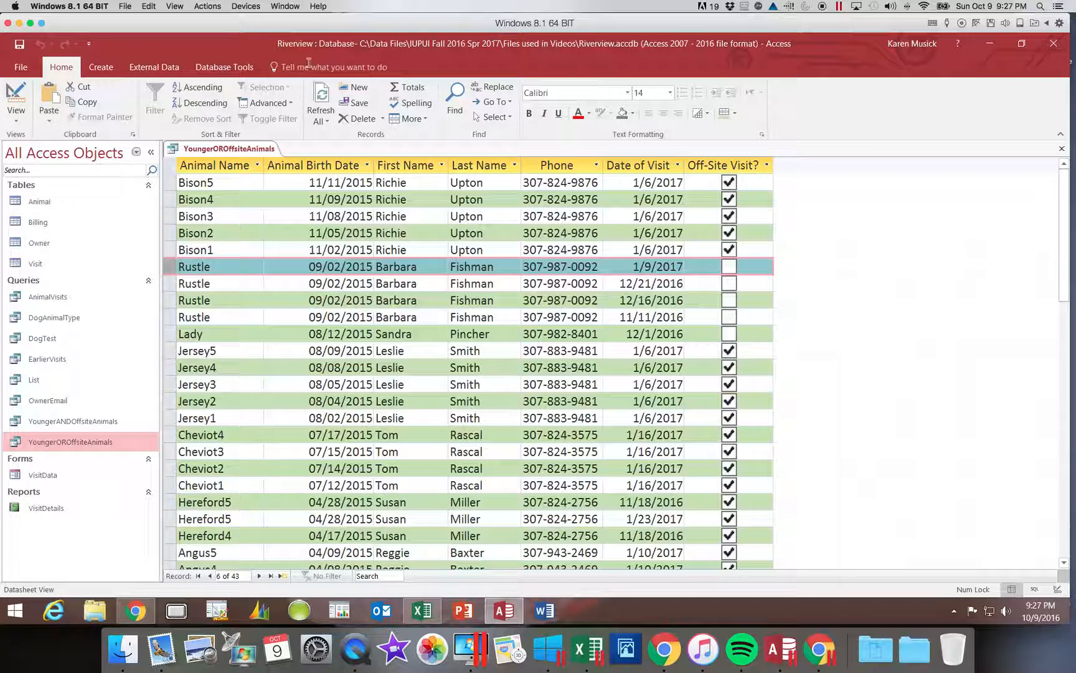
Save the YoungerOROffsiteAnimals query and close it.
click(21, 45)
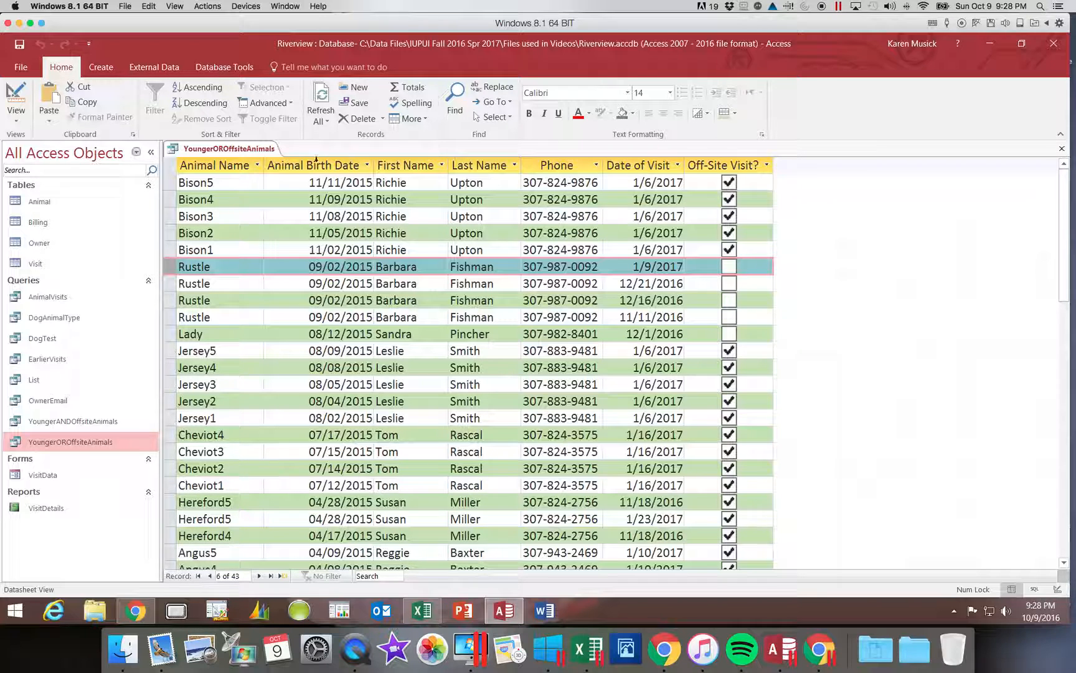
click(262, 151)
click(1061, 151)
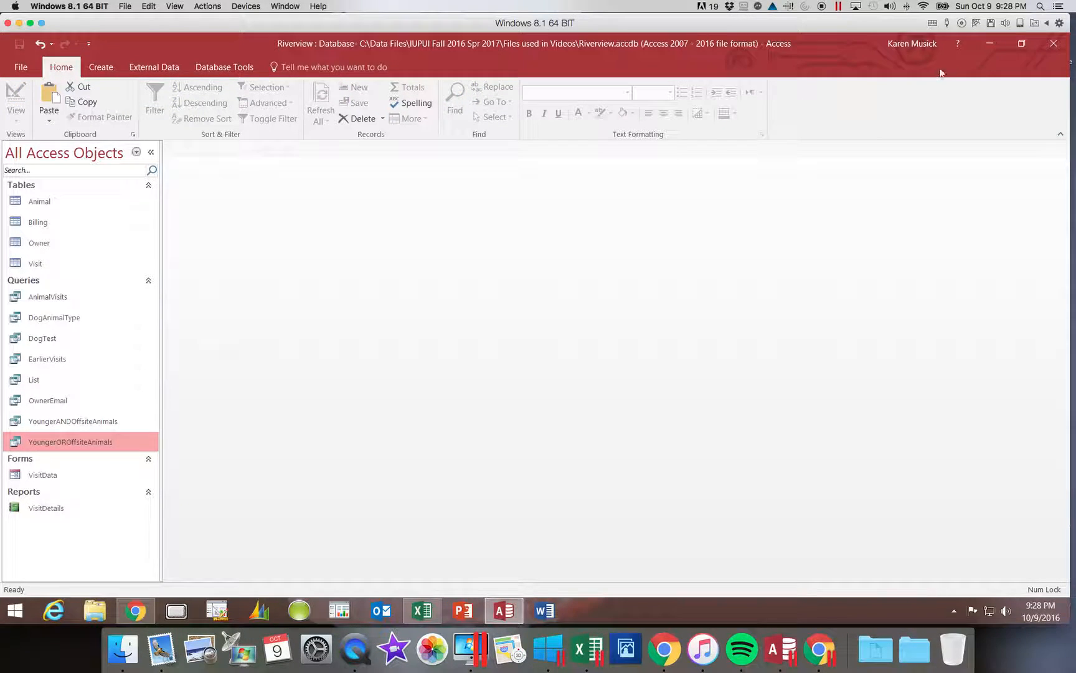